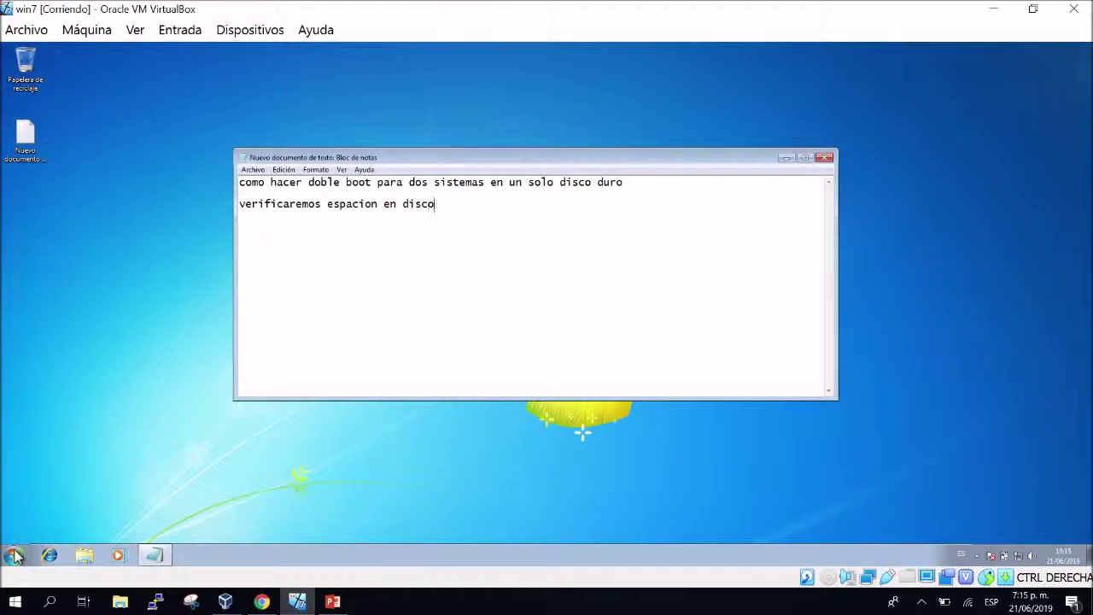
# Open Disk Management in the guest's Computer Management and place the Notepad window beside it.
pyautogui.rightClick(179, 410)
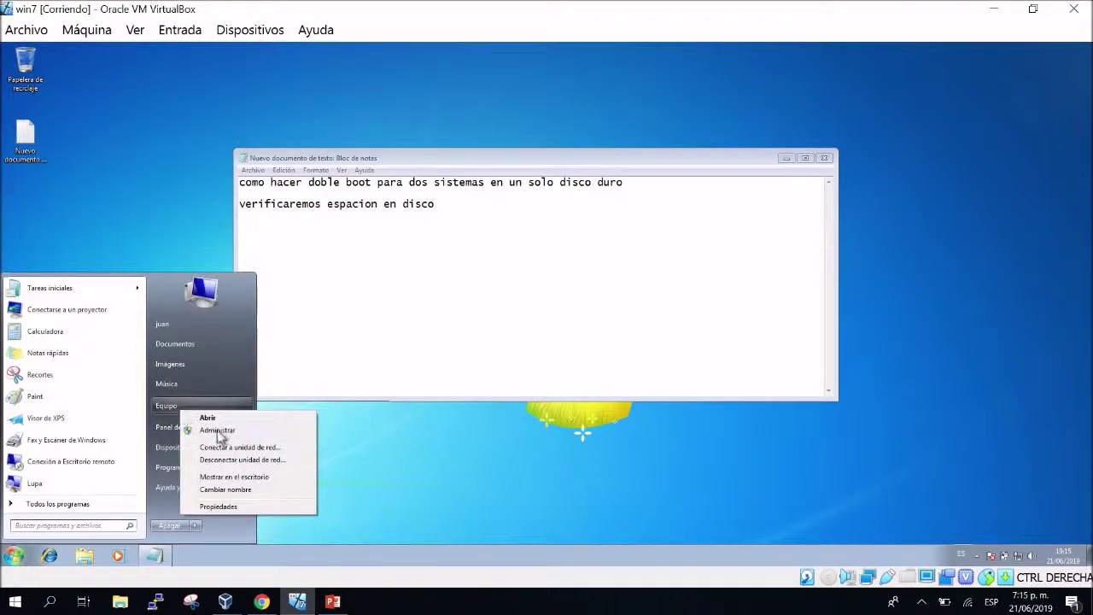
pyautogui.click(215, 431)
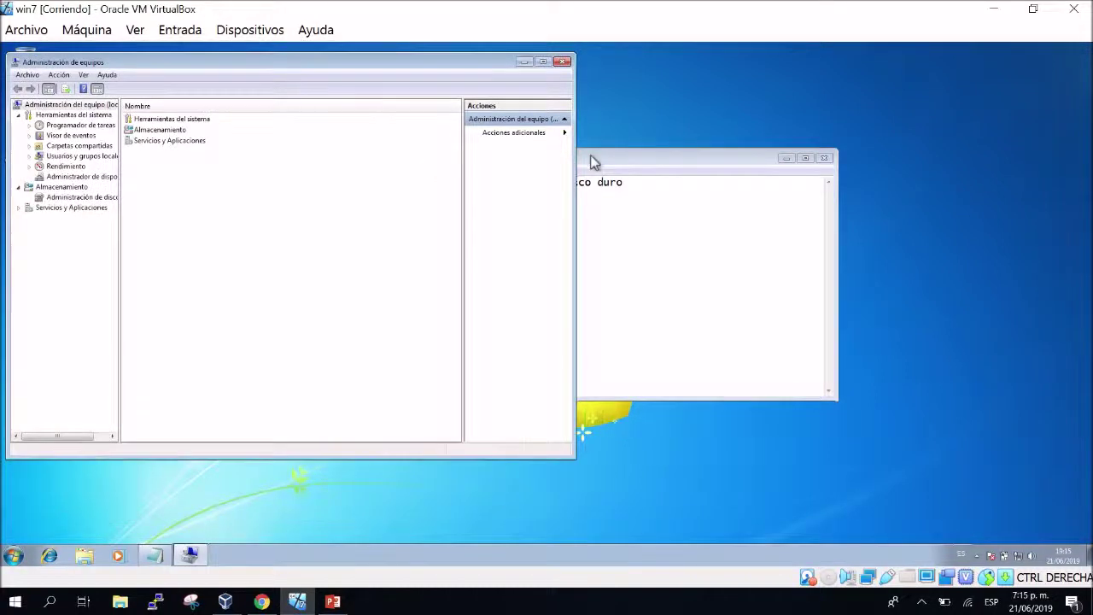
pyautogui.moveTo(592, 156); pyautogui.dragTo(873, 128)
pyautogui.moveTo(520, 216); pyautogui.dragTo(642, 216)
pyautogui.moveTo(798, 134); pyautogui.dragTo(740, 74)
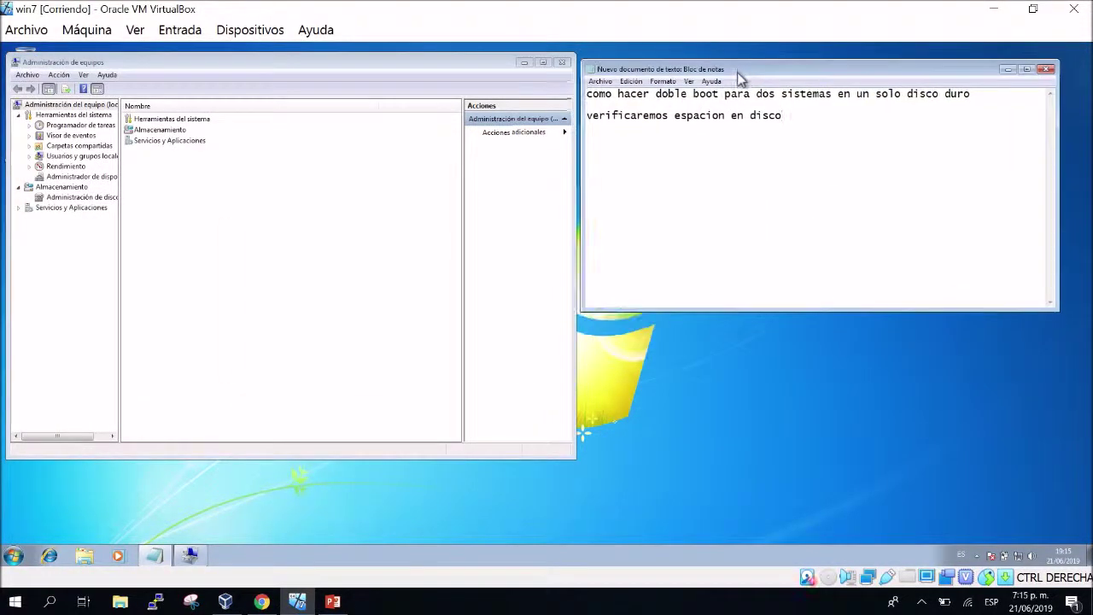
pyautogui.click(68, 197)
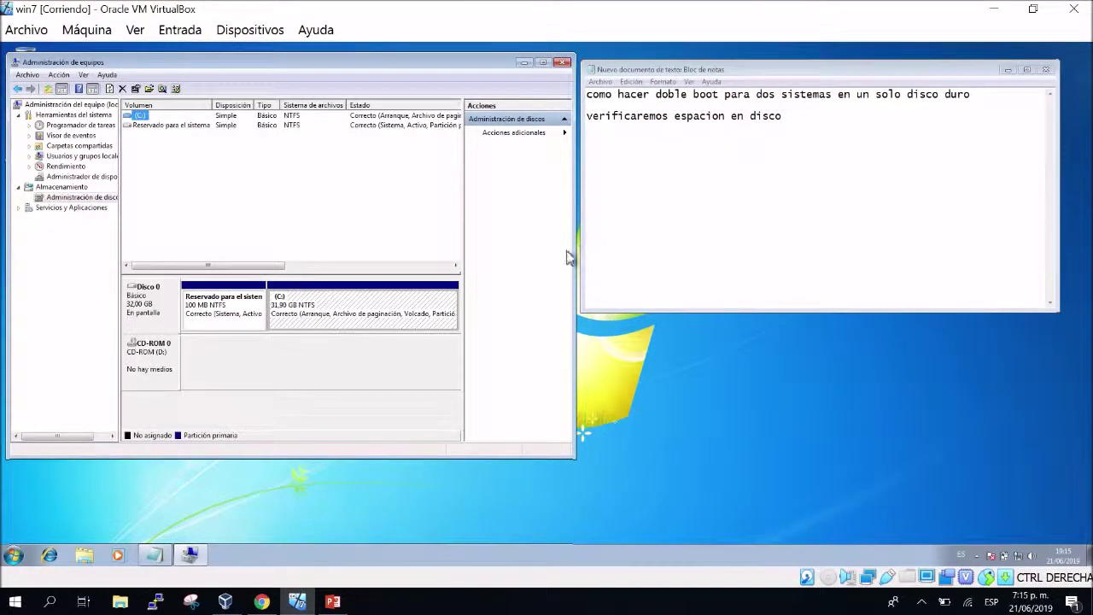
# Add the line "asignare un espacio para el otro sistema" to the Notepad document.
pyautogui.click(810, 154)
pyautogui.write('asignare')
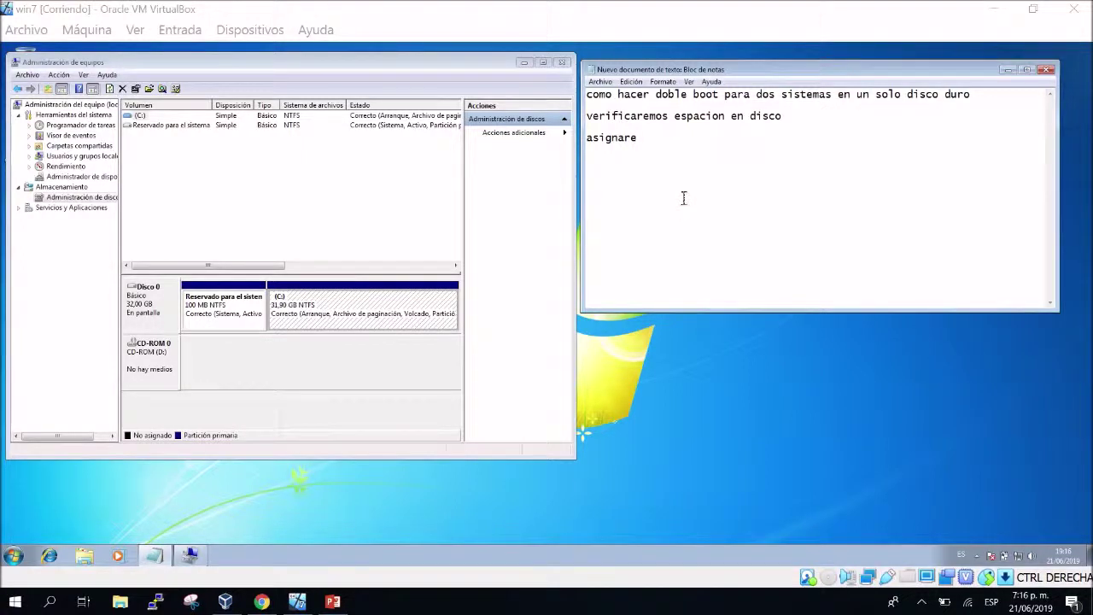
pyautogui.write('un espa')
pyautogui.write('cion ')
pyautogui.write(' para la')
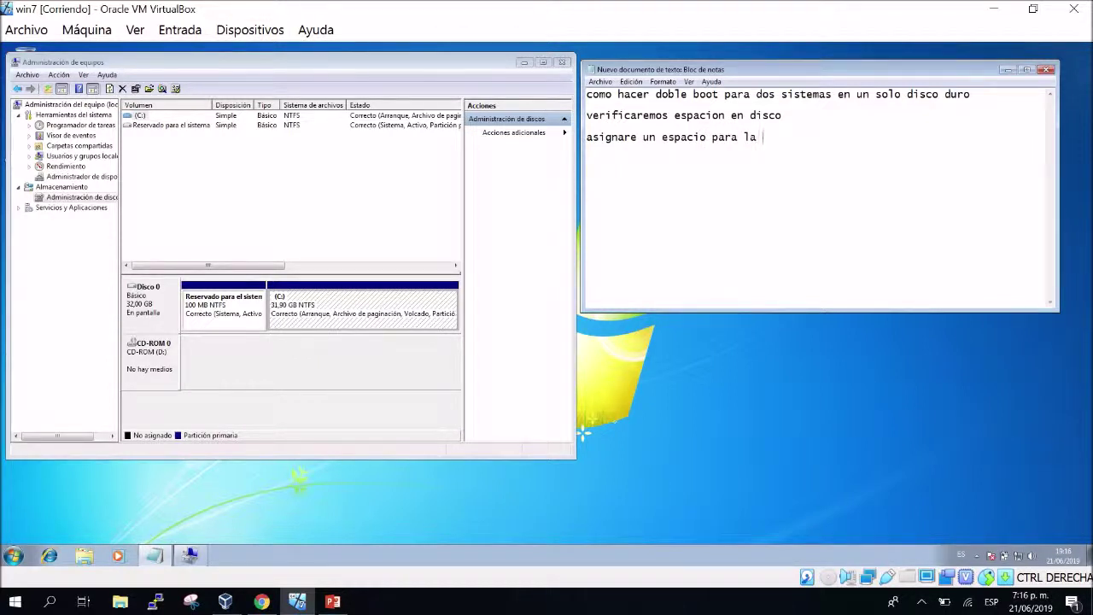
pyautogui.press('BackSpace')
pyautogui.press('BackSpace')
pyautogui.press('BackSpace')
pyautogui.write('el otro sistema')
# Start shrinking volume C: on Disk 0 and set the amount of space to shrink to 8000 MB.
pyautogui.rightClick(375, 305)
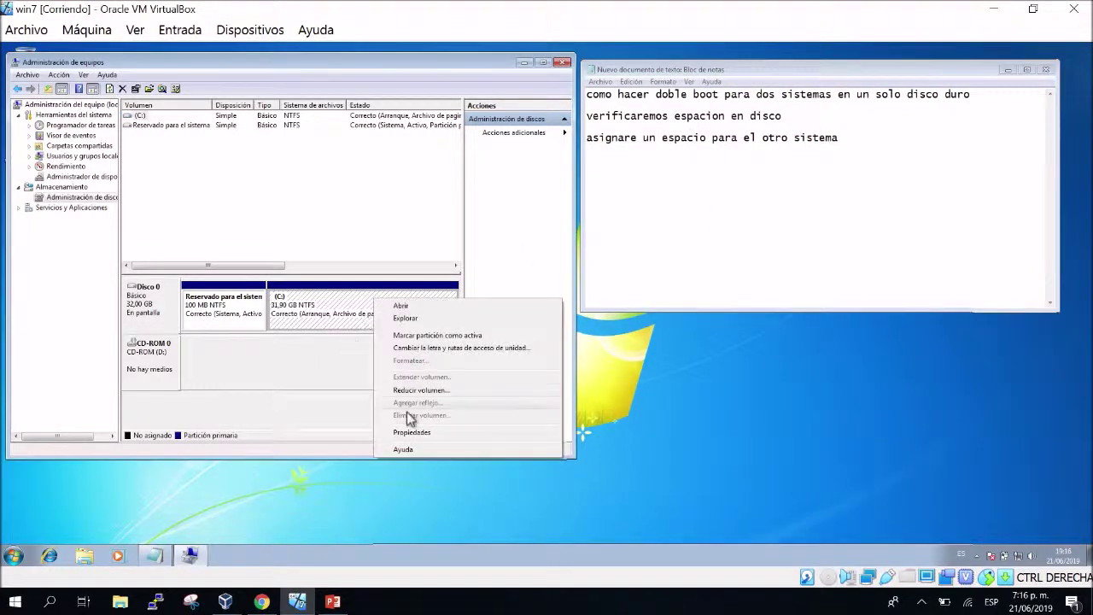
pyautogui.click(414, 390)
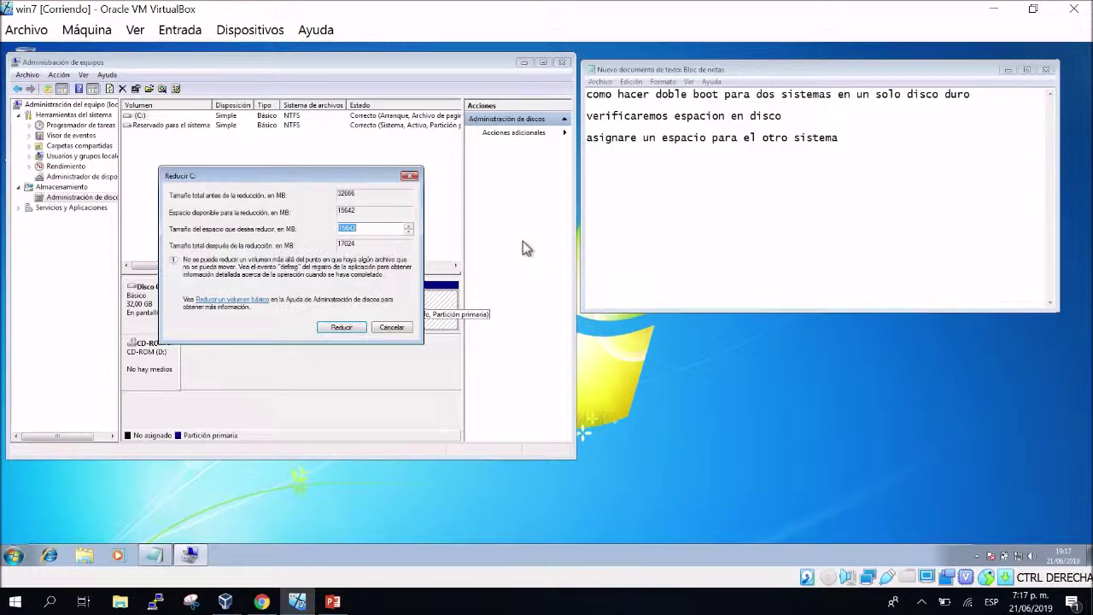
pyautogui.click(374, 229)
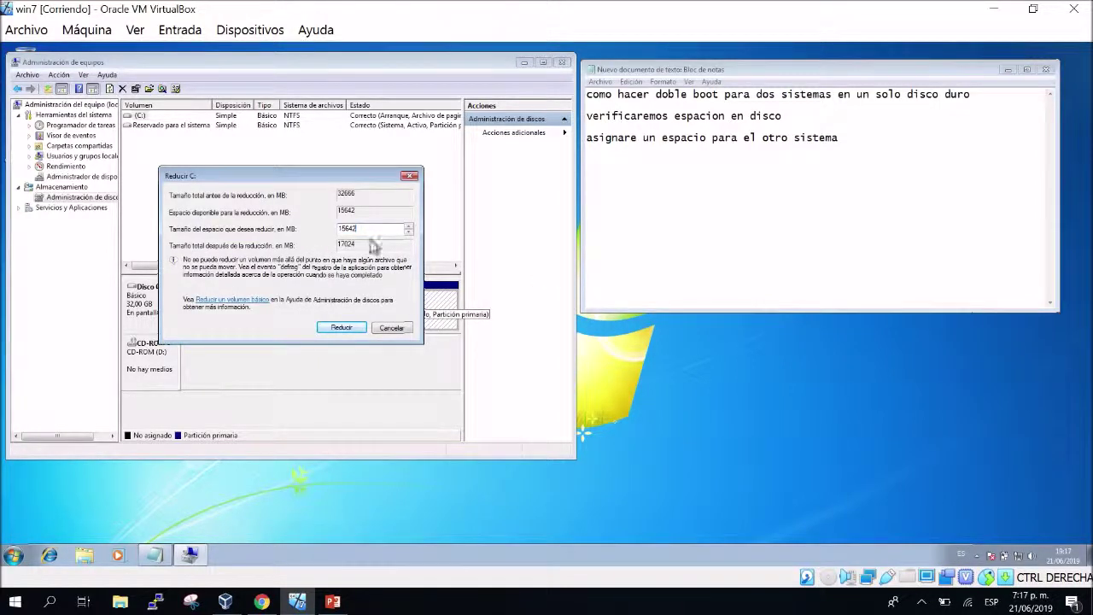
pyautogui.press('BackSpace')
pyautogui.press('BackSpace')
pyautogui.press('BackSpace')
pyautogui.press('BackSpace')
pyautogui.press('BackSpace')
pyautogui.write('1')
pyautogui.press('BackSpace')
pyautogui.write('8000')
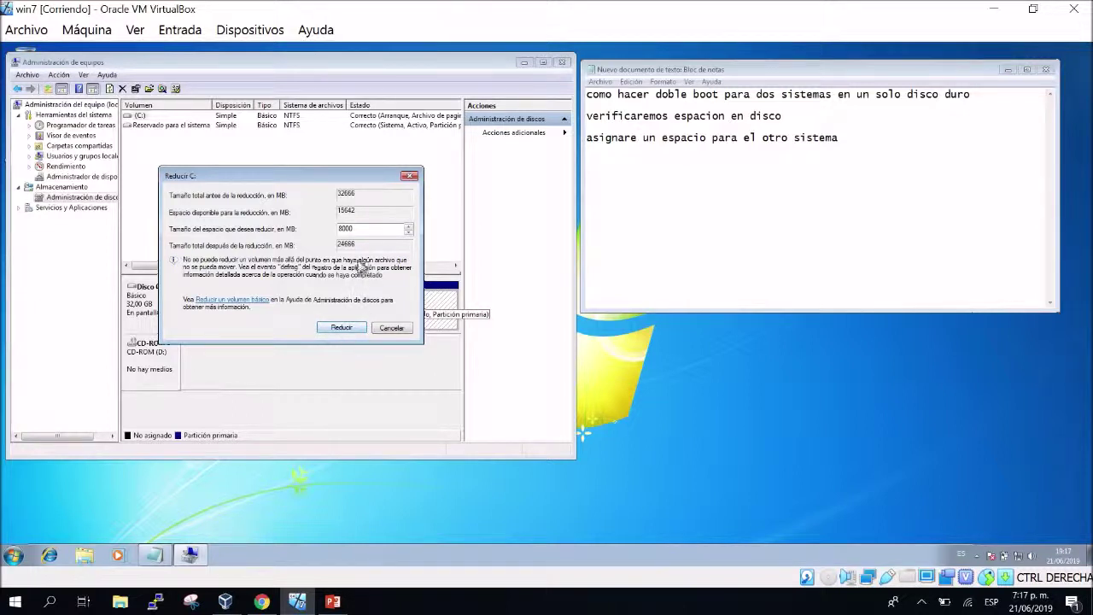
# Note "pontre un espacio de 8 gigas" in the text document and carry out the shrink of volume C:.
pyautogui.click(863, 146)
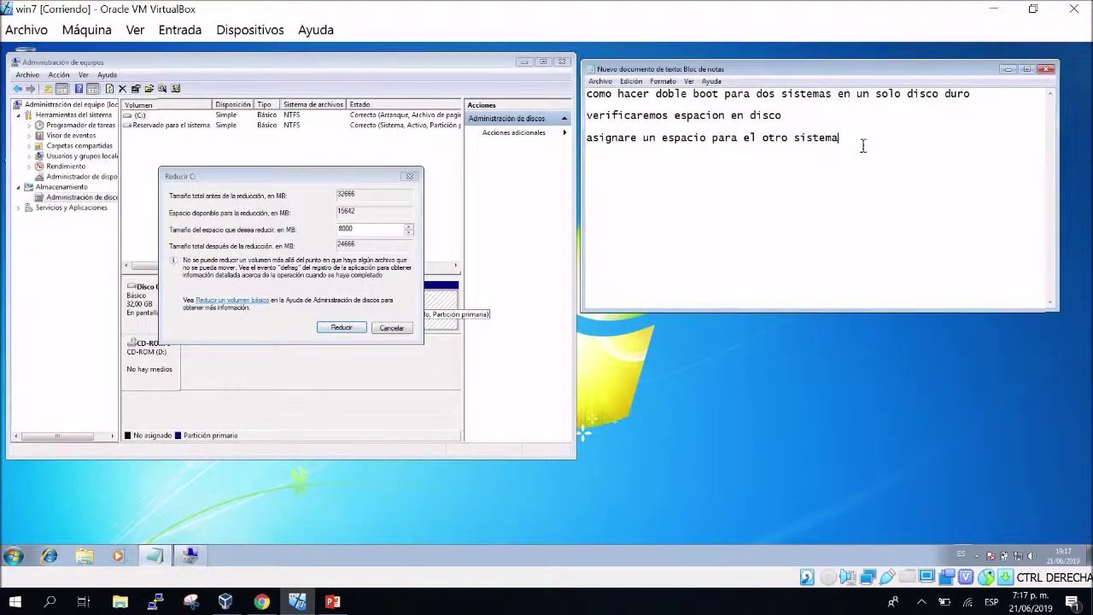
pyautogui.write('pontre un es')
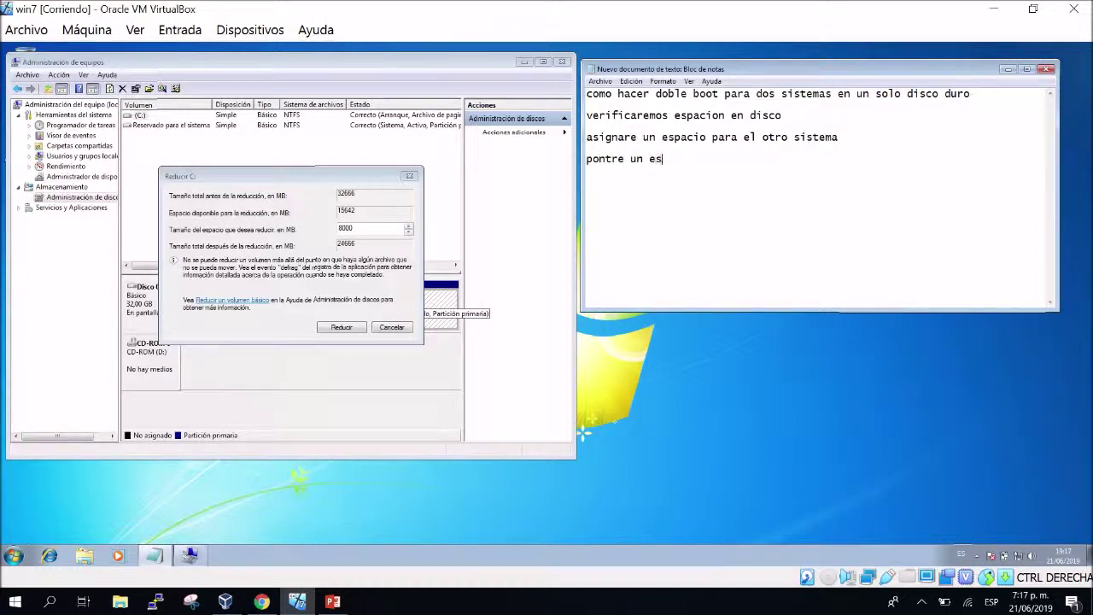
pyautogui.write('paciono de 8 gg')
pyautogui.press('BackSpace')
pyautogui.write('igas')
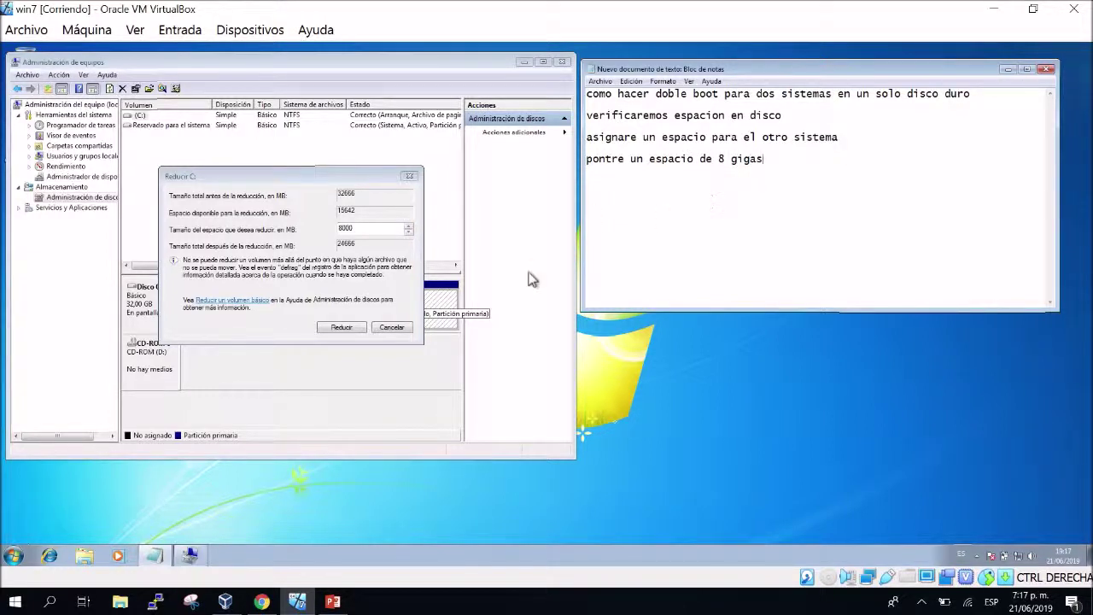
pyautogui.click(341, 327)
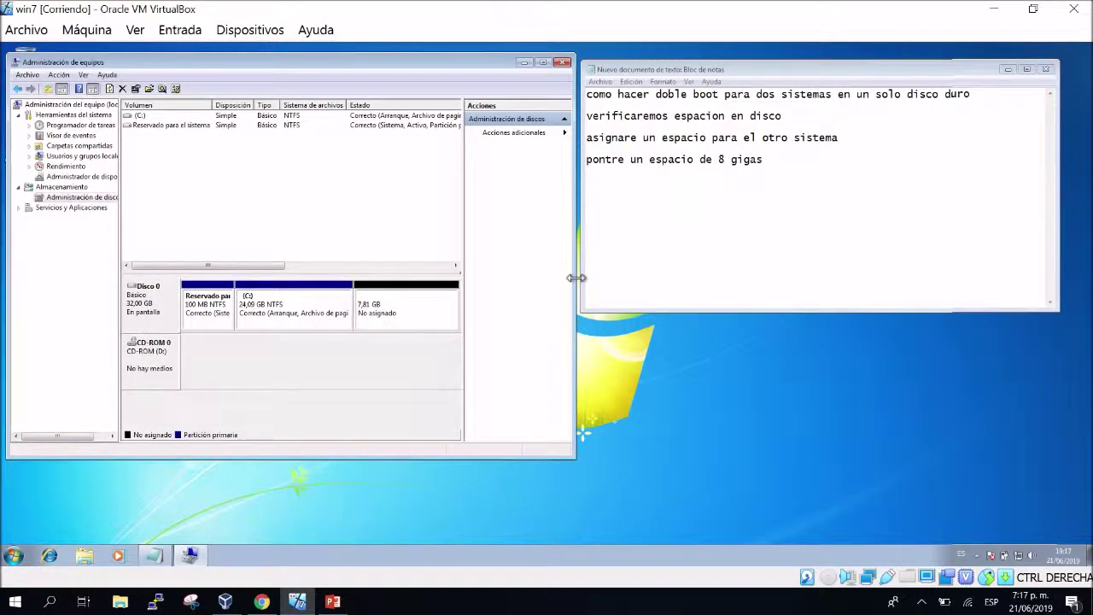
pyautogui.click(428, 304)
# Add the lines "listo" and "empezemos" to the end of the Notepad document.
pyautogui.click(784, 182)
pyautogui.press('Return')
pyautogui.write('listo')
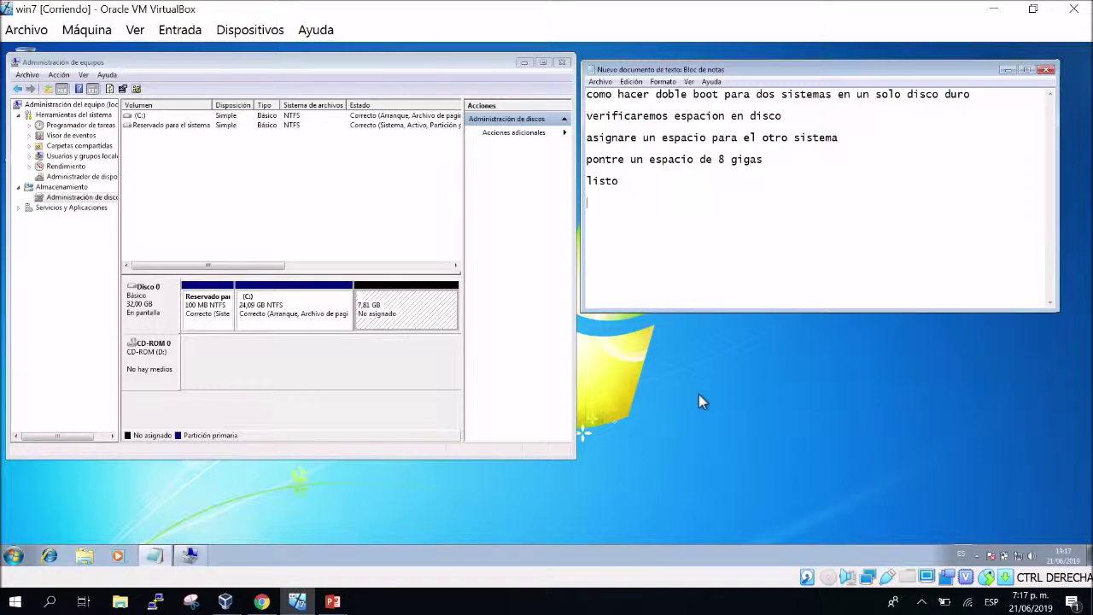
pyautogui.write('empecemo')
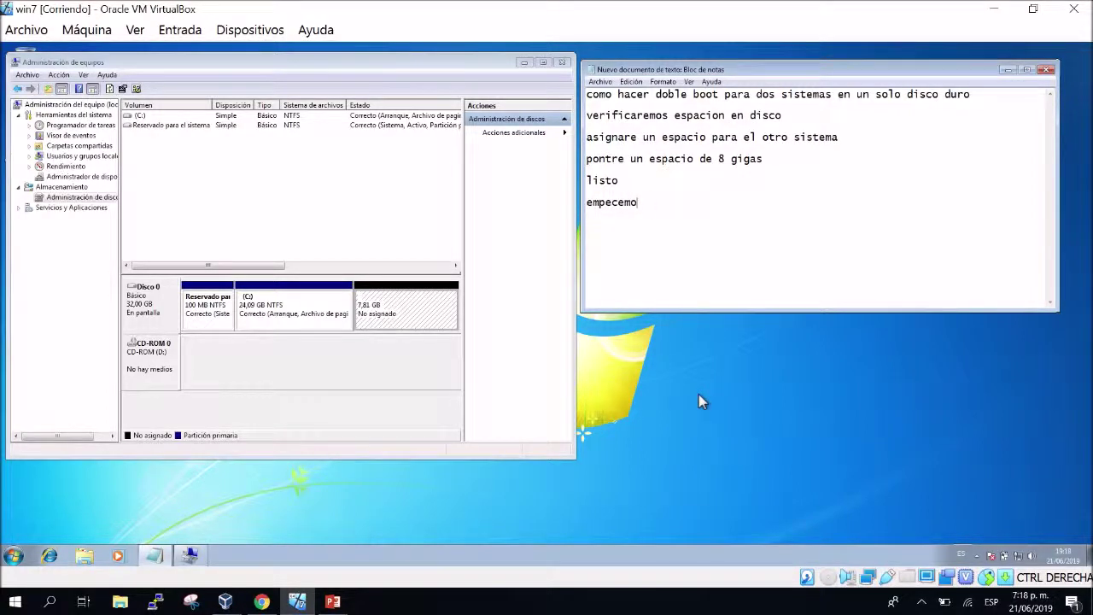
pyautogui.press('BackSpace')
pyautogui.press('BackSpace')
pyautogui.press('BackSpace')
pyautogui.press('BackSpace')
pyautogui.write('zamos')
pyautogui.press('BackSpace')
pyautogui.press('BackSpace')
pyautogui.press('BackSpace')
pyautogui.press('BackSpace')
pyautogui.press('BackSpace')
pyautogui.press('BackSpace')
pyautogui.press('BackSpace')
pyautogui.write('pezemos')
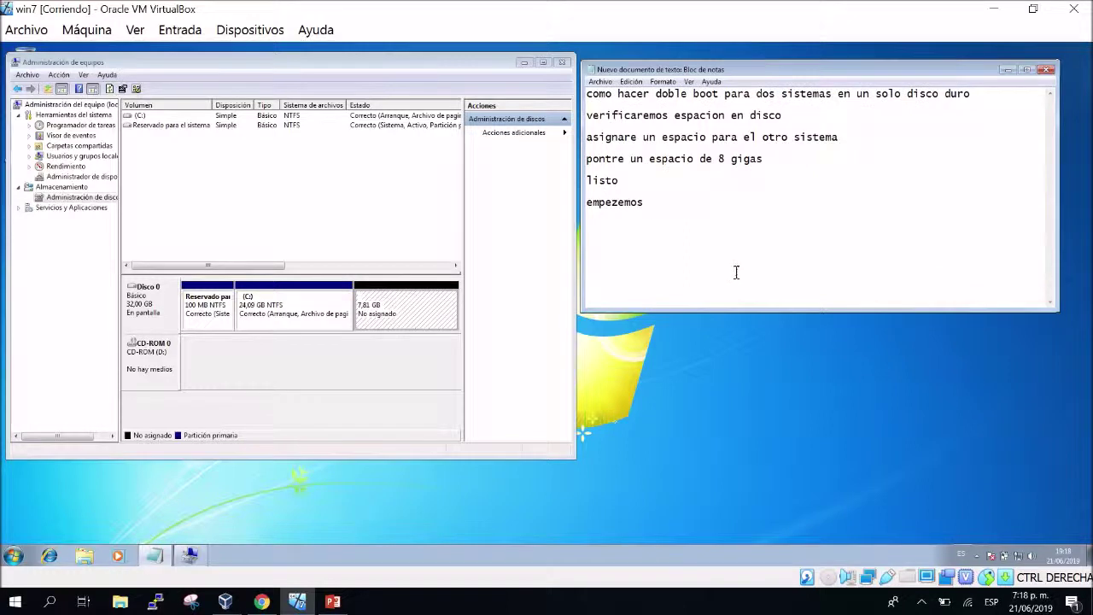
pyautogui.press('Return')
# Shut down the Windows 7 guest, saving the changes to the open text document.
pyautogui.click(41, 34)
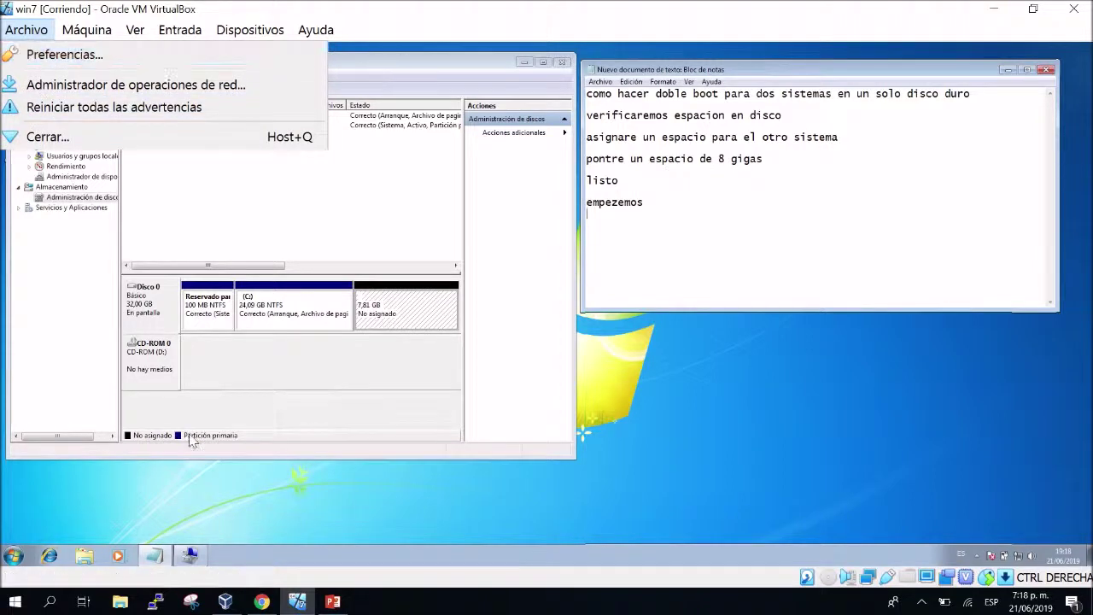
pyautogui.click(13, 556)
pyautogui.moveTo(195, 527)
pyautogui.click(239, 513)
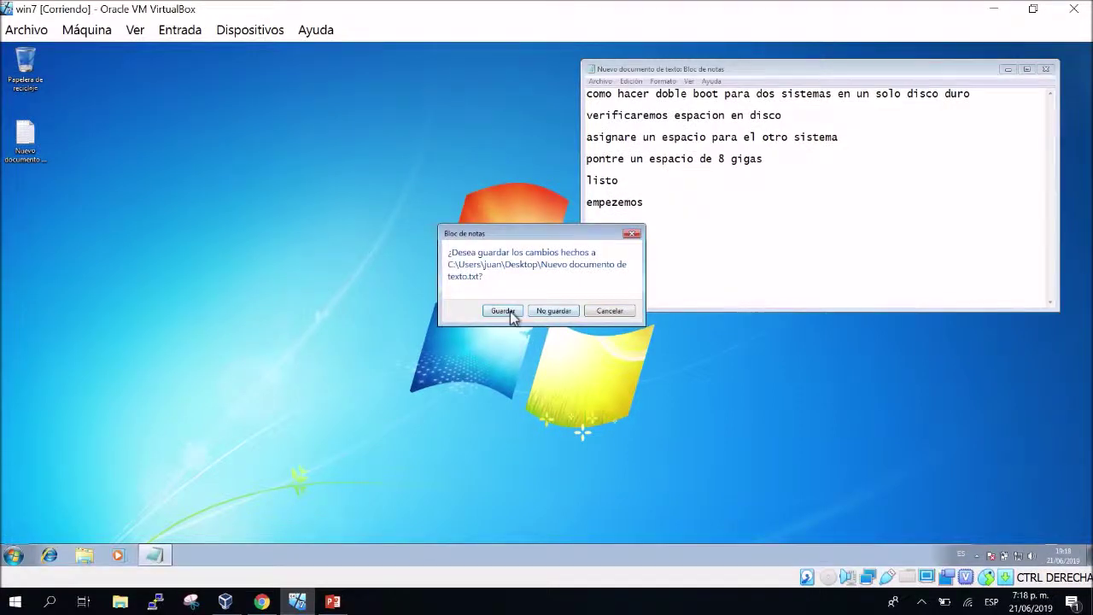
pyautogui.click(503, 311)
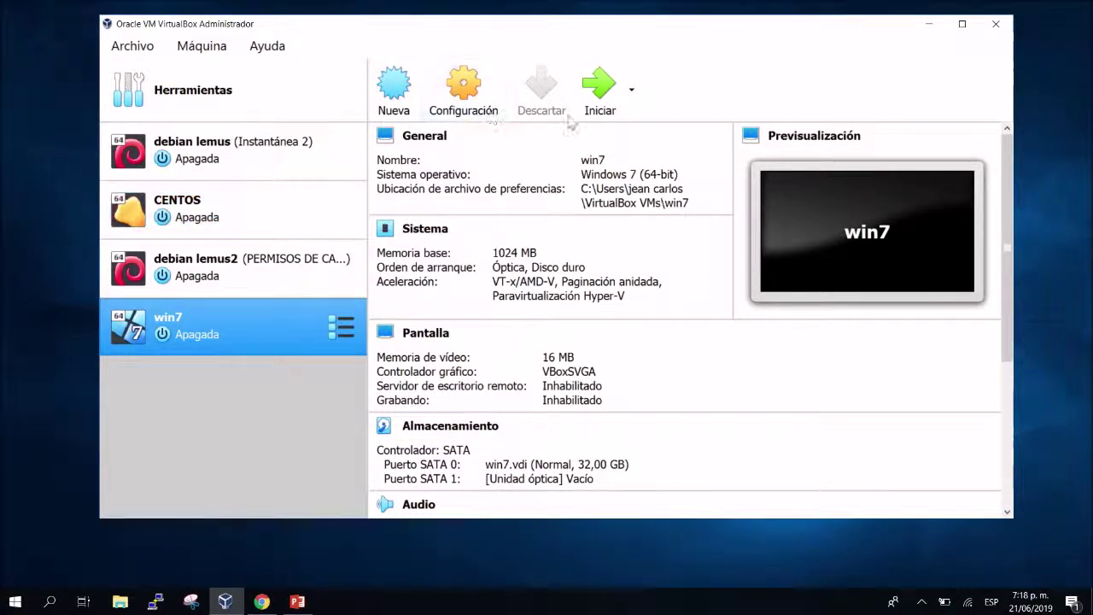
# Open the win7 machine's settings and a new Notepad document on the host with the font size set to 20.
pyautogui.click(466, 111)
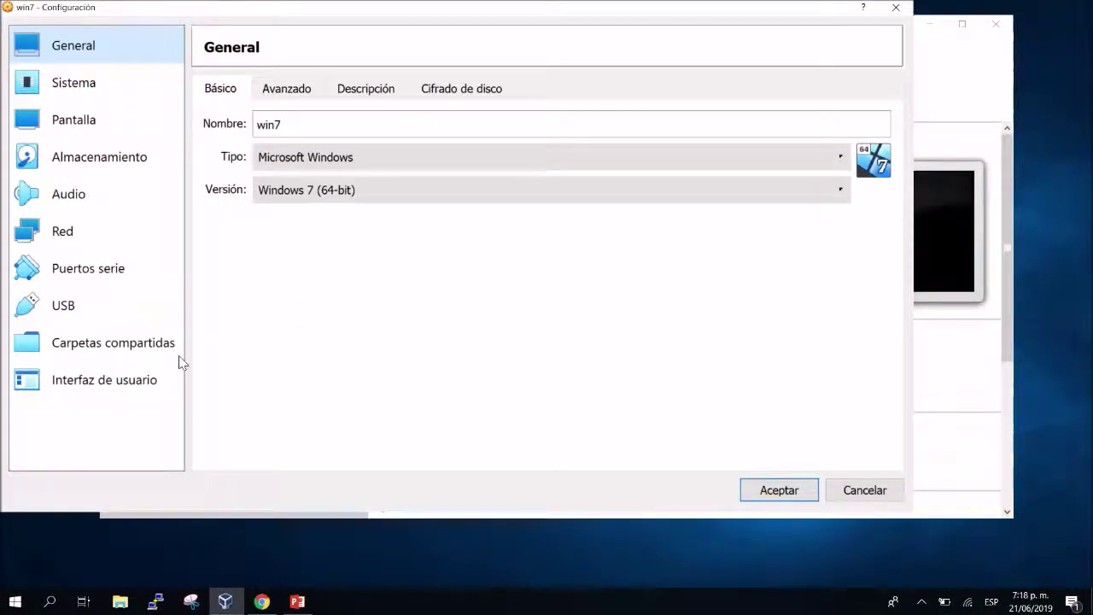
pyautogui.click(50, 601)
pyautogui.write('not')
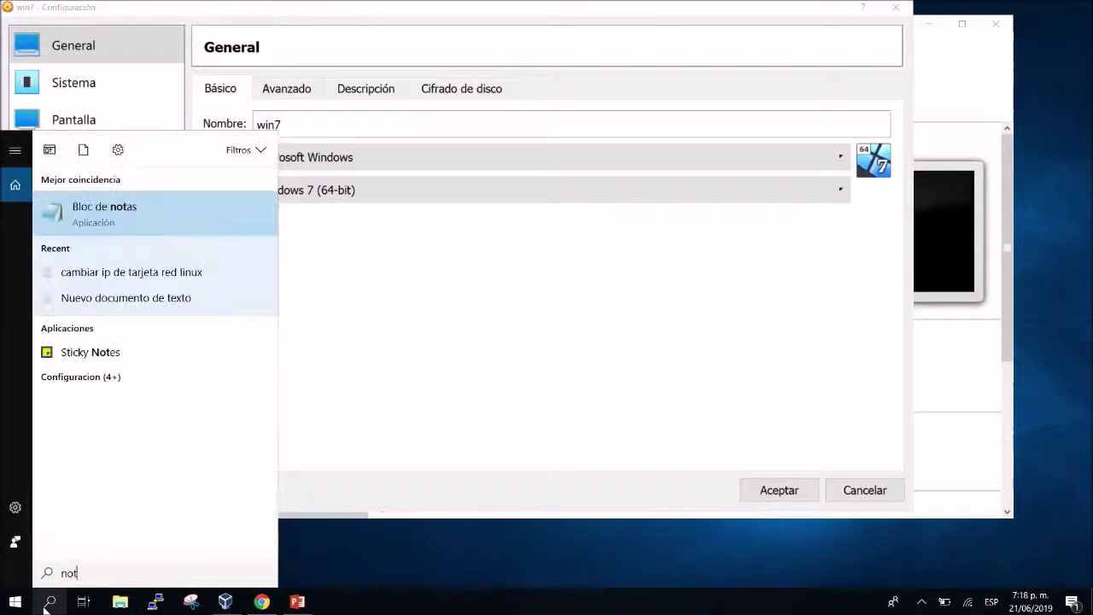
pyautogui.click(104, 212)
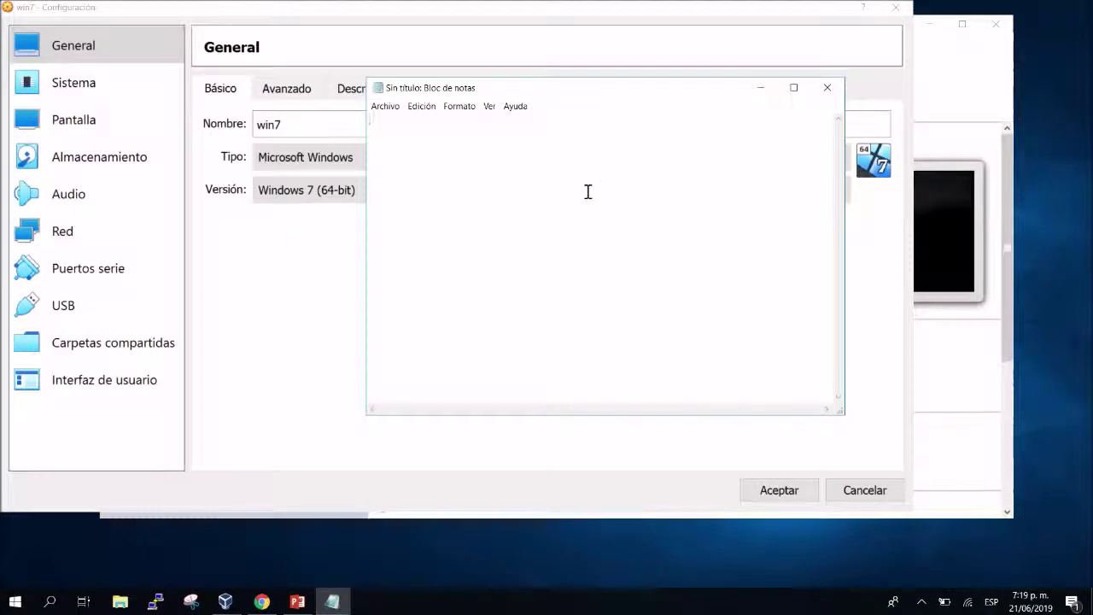
pyautogui.click(459, 107)
pyautogui.click(466, 135)
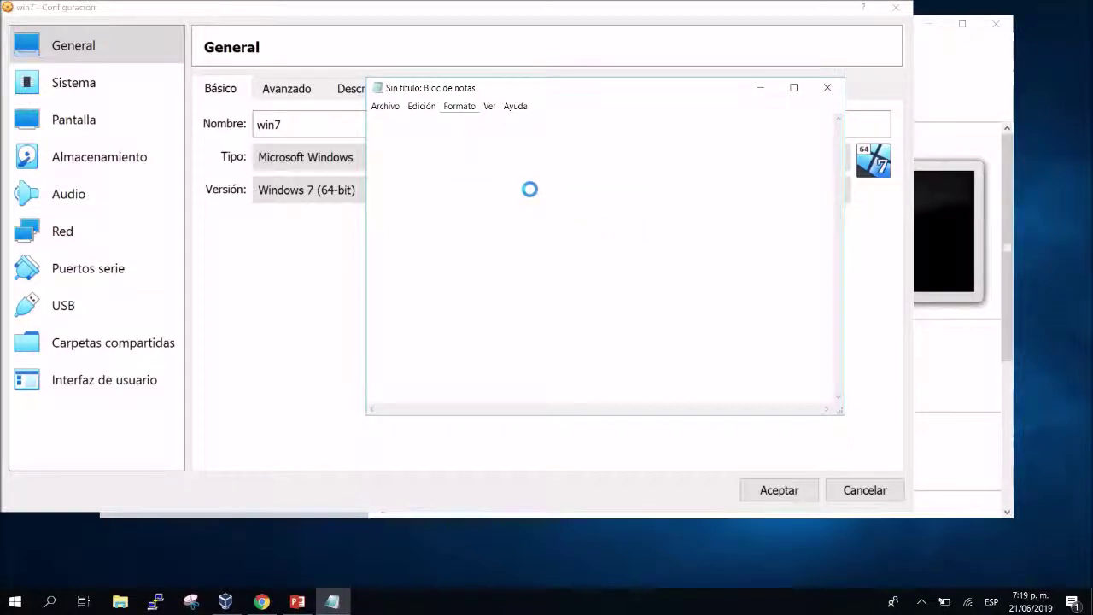
pyautogui.click(633, 309)
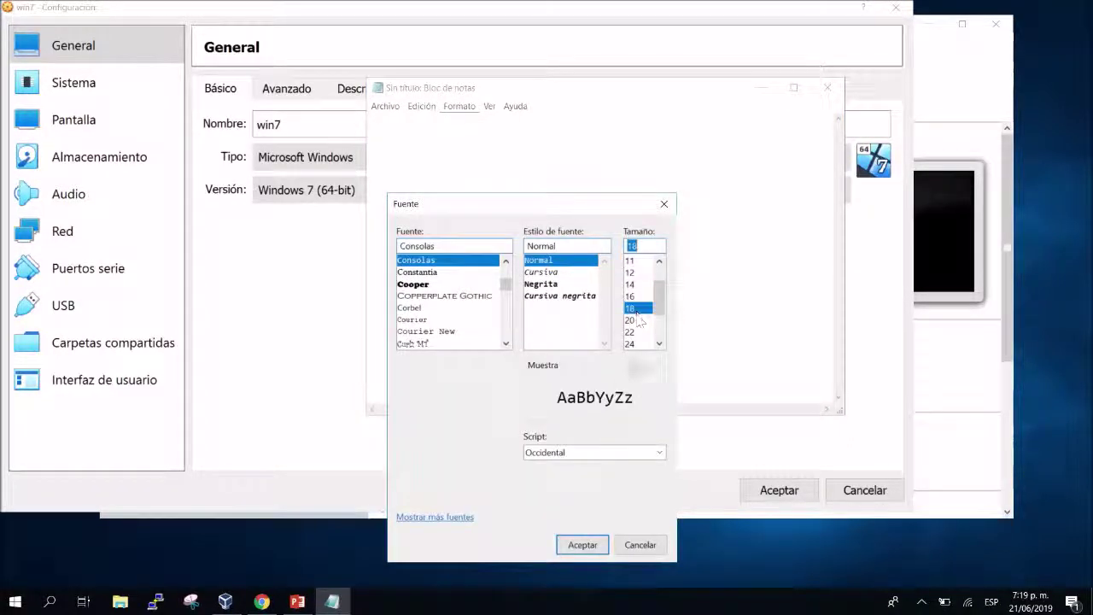
pyautogui.click(632, 320)
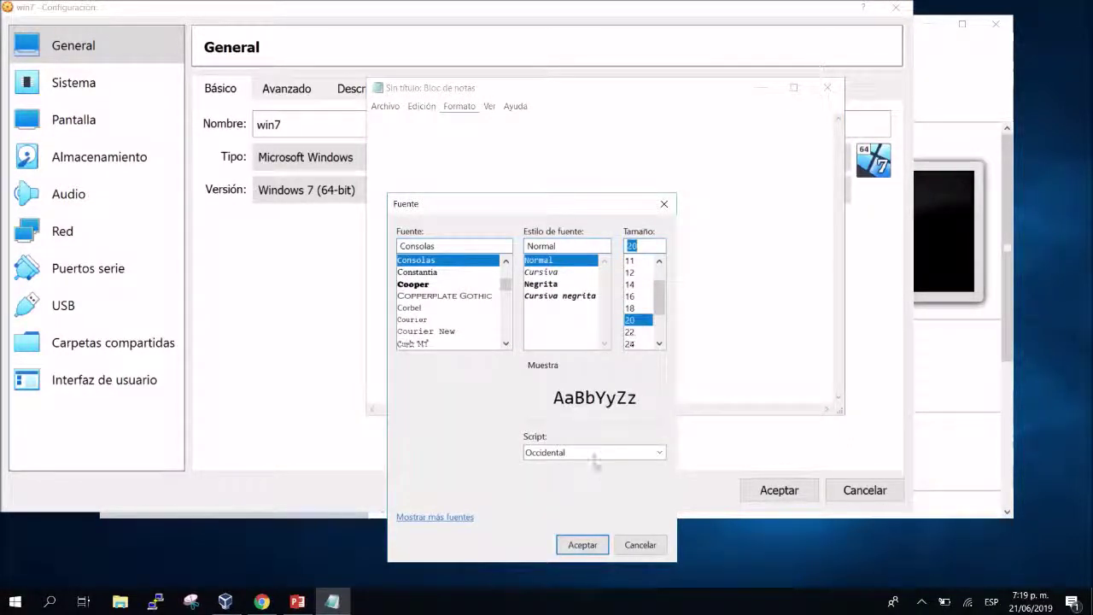
pyautogui.click(583, 545)
# Write the note "intalaremos una iso de debian" in the new Notepad document.
pyautogui.write('intala')
pyautogui.press('BackSpace')
pyautogui.press('BackSpace')
pyautogui.press('BackSpace')
pyautogui.press('BackSpace')
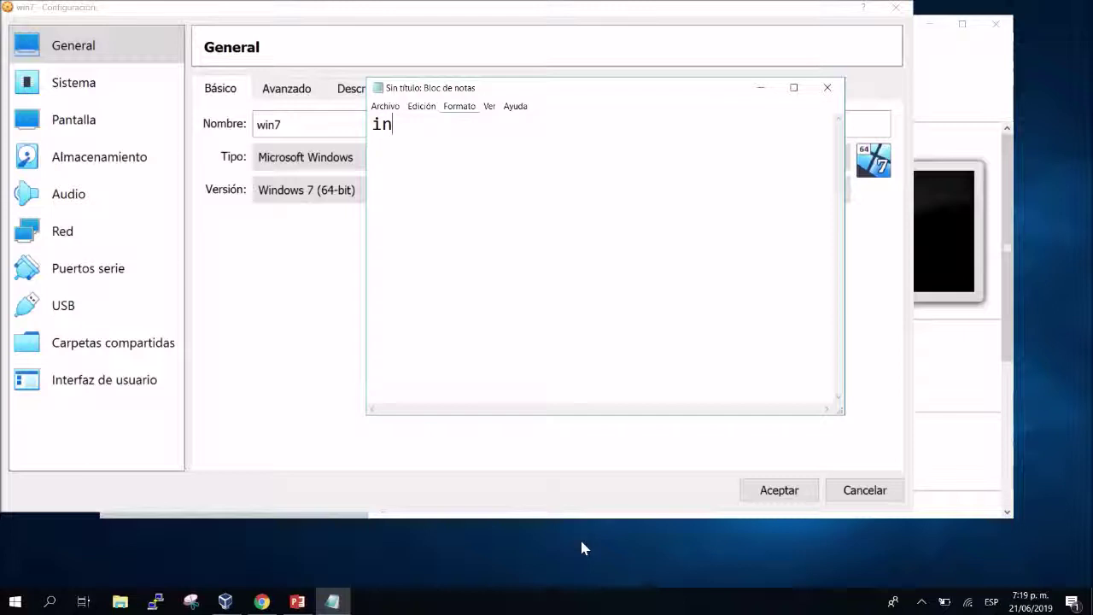
pyautogui.write('talaremos una iso de de')
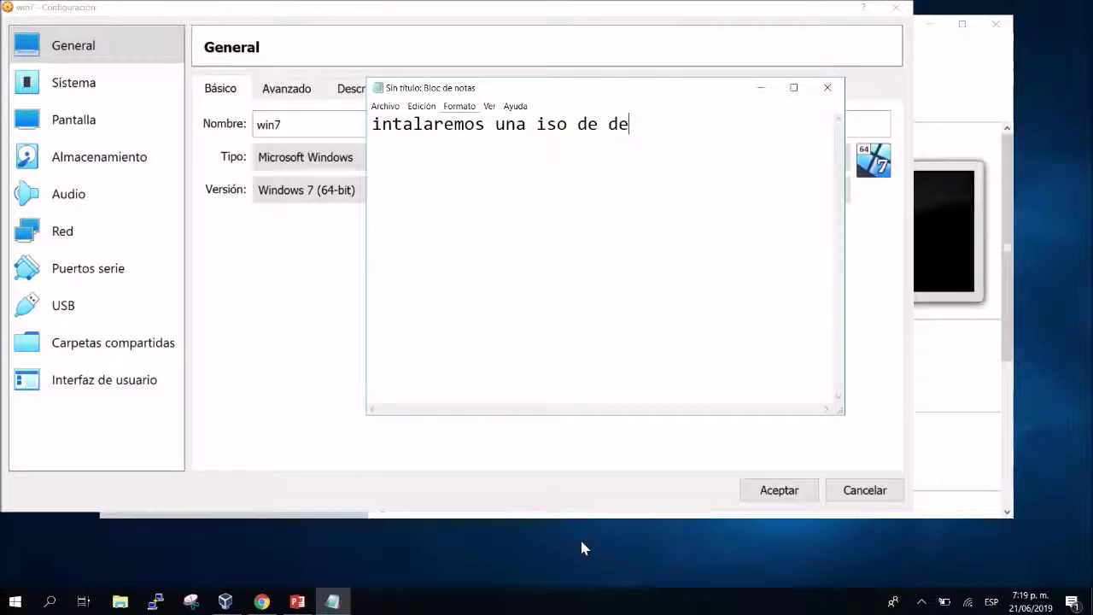
pyautogui.write('bian')
pyautogui.click(603, 348)
# Load debian-9.9.0-i386-DVD-1.iso into the empty optical drive in the win7 machine's storage settings.
pyautogui.click(359, 342)
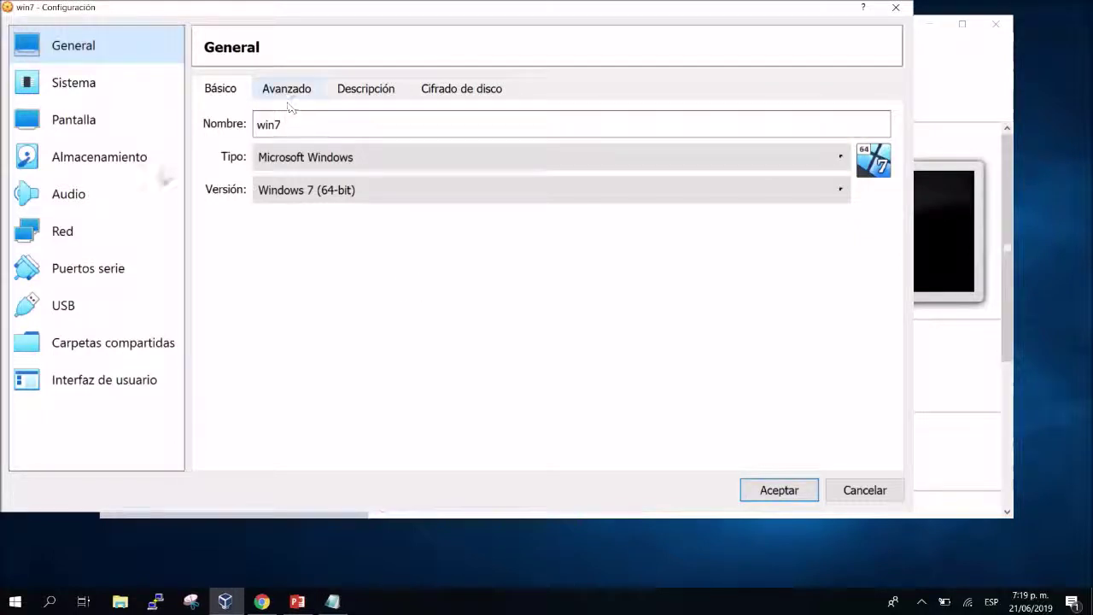
pyautogui.click(130, 171)
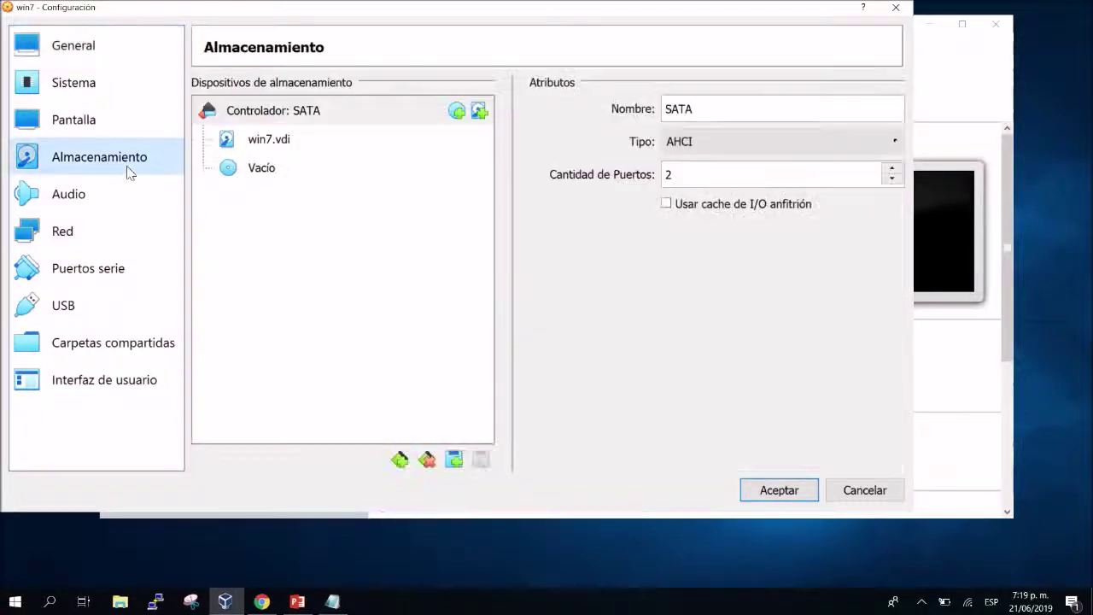
pyautogui.click(335, 171)
pyautogui.click(897, 116)
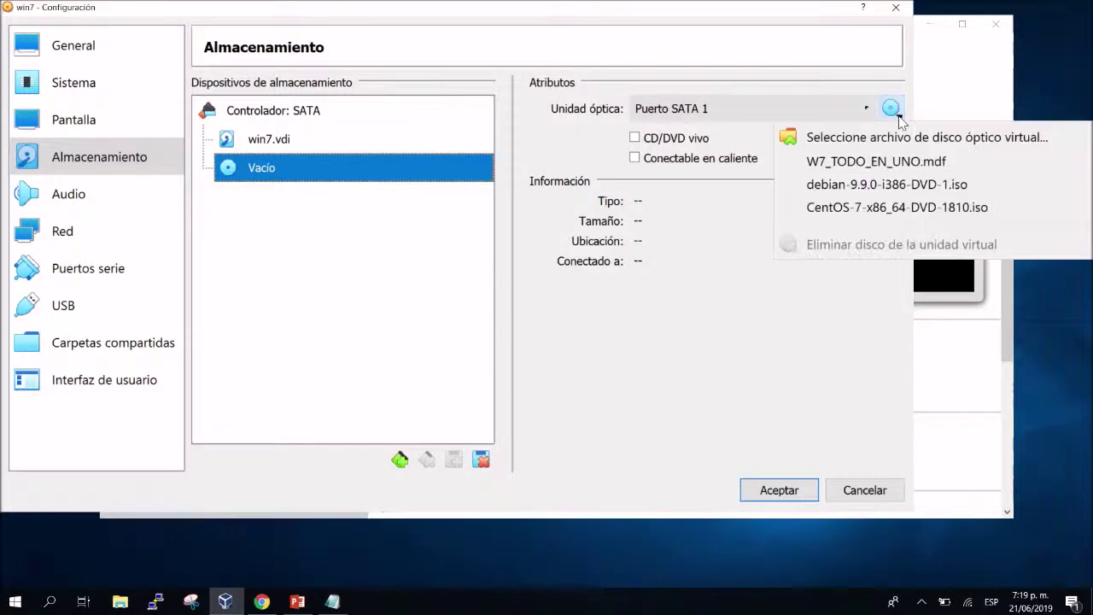
pyautogui.click(867, 187)
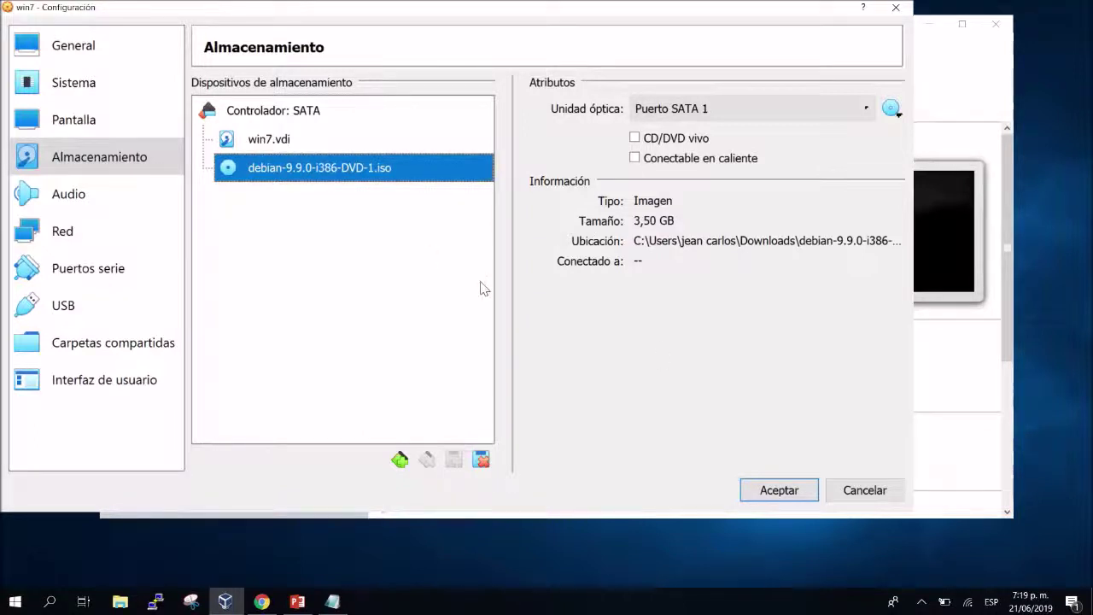
# Save the win7 settings after checking the boot order in the System settings, and start the machine.
pyautogui.click(110, 117)
pyautogui.click(107, 96)
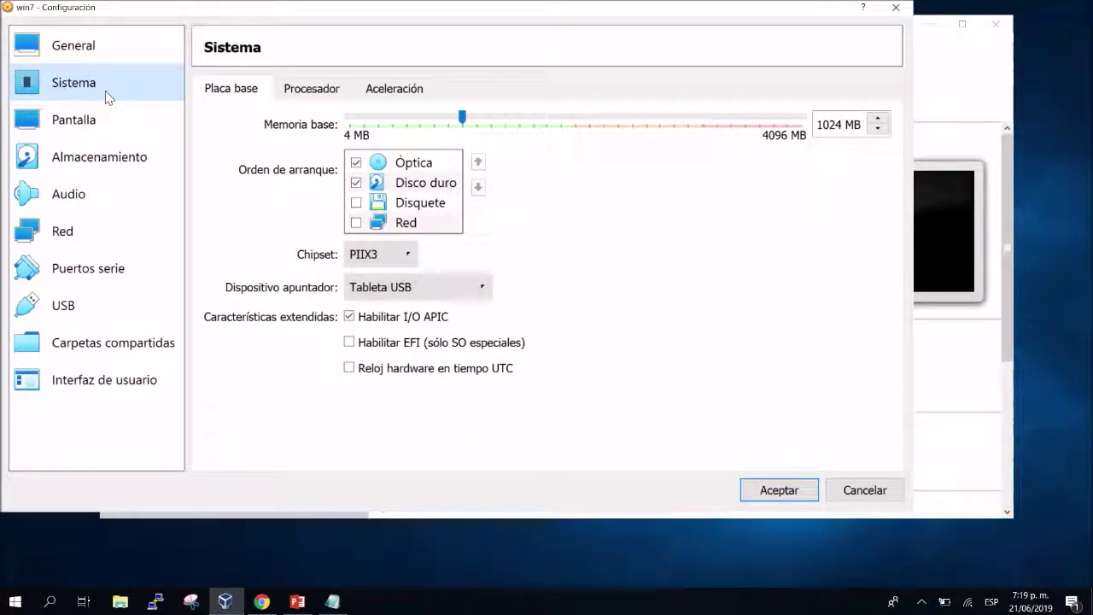
pyautogui.click(776, 492)
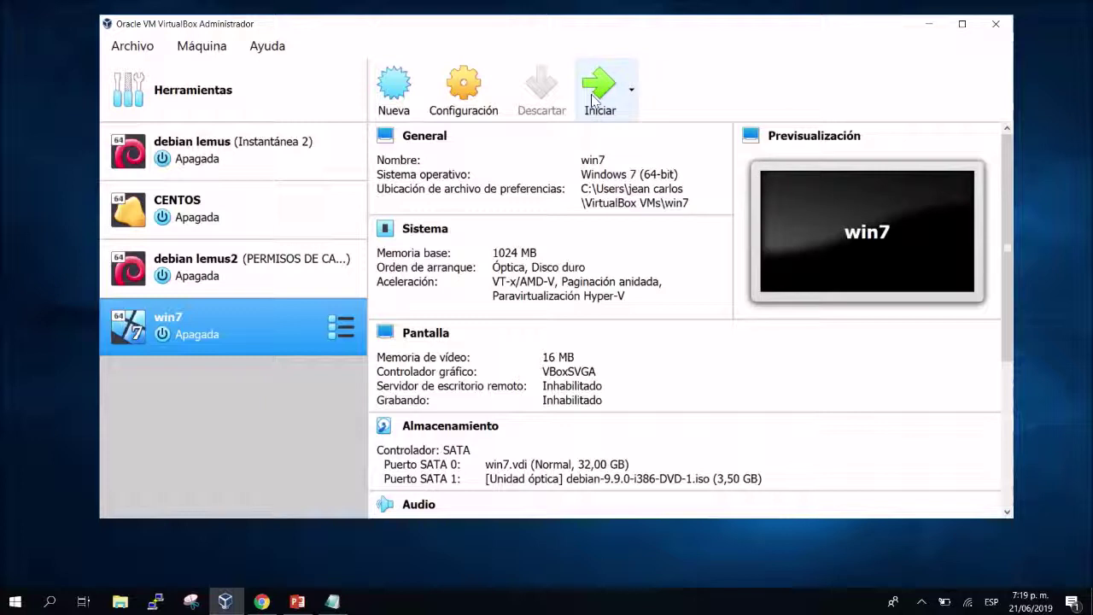
pyautogui.click(593, 94)
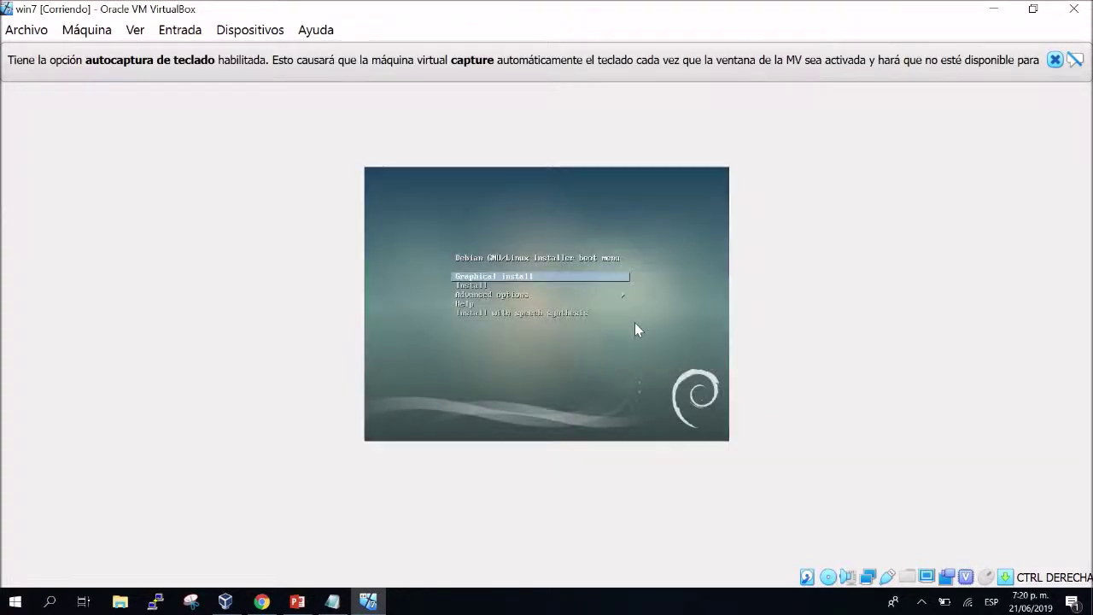
# Start the text-mode Install from the Debian boot menu and choose Spanish as the installation language.
pyautogui.press('Down')
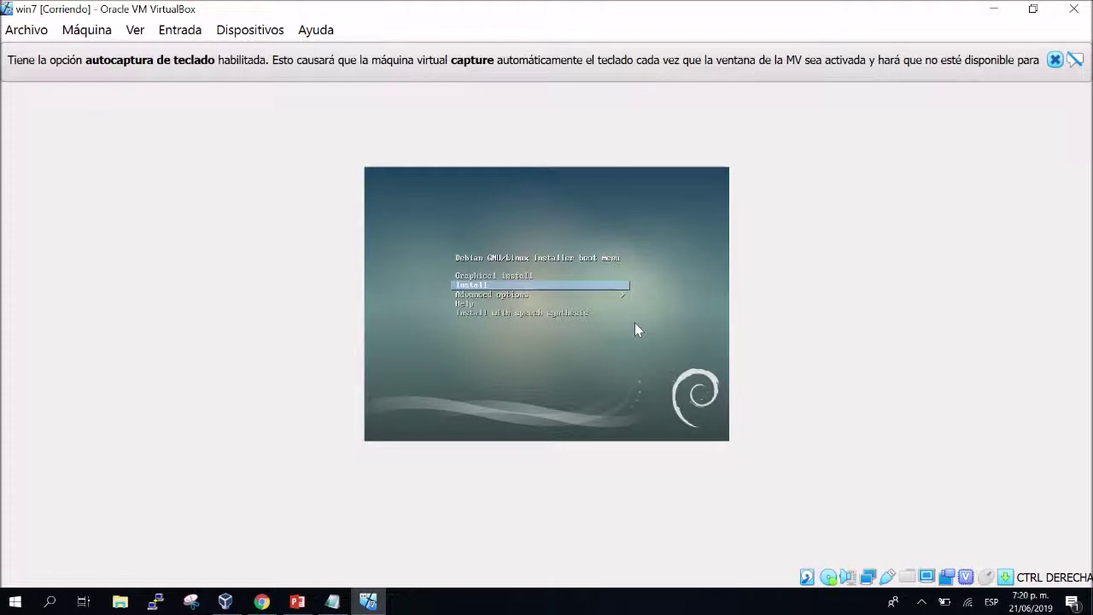
pyautogui.press('Return')
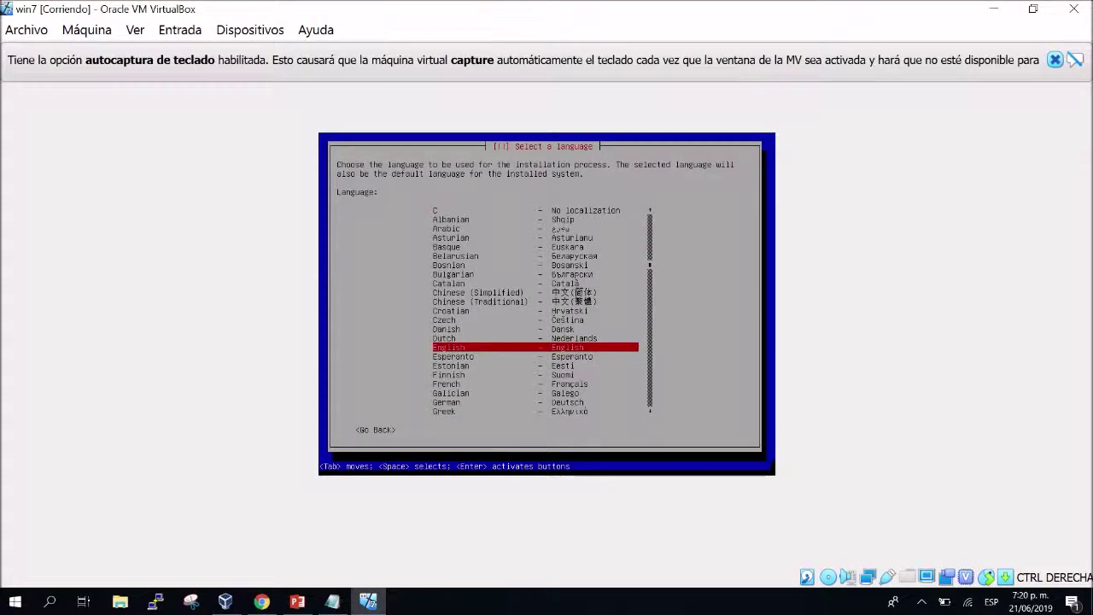
pyautogui.press('Down')
pyautogui.press('Down')
pyautogui.press('Down')
pyautogui.press('Down')
pyautogui.press('Down')
pyautogui.press('Down')
pyautogui.press('Down')
pyautogui.press('Down')
pyautogui.press('Down')
pyautogui.press('Down')
pyautogui.press('Down')
pyautogui.press('Down')
pyautogui.press('Down')
pyautogui.press('Down')
pyautogui.press('Down')
pyautogui.press('Down')
pyautogui.press('Down')
pyautogui.press('Down')
pyautogui.press('Down')
pyautogui.press('Down')
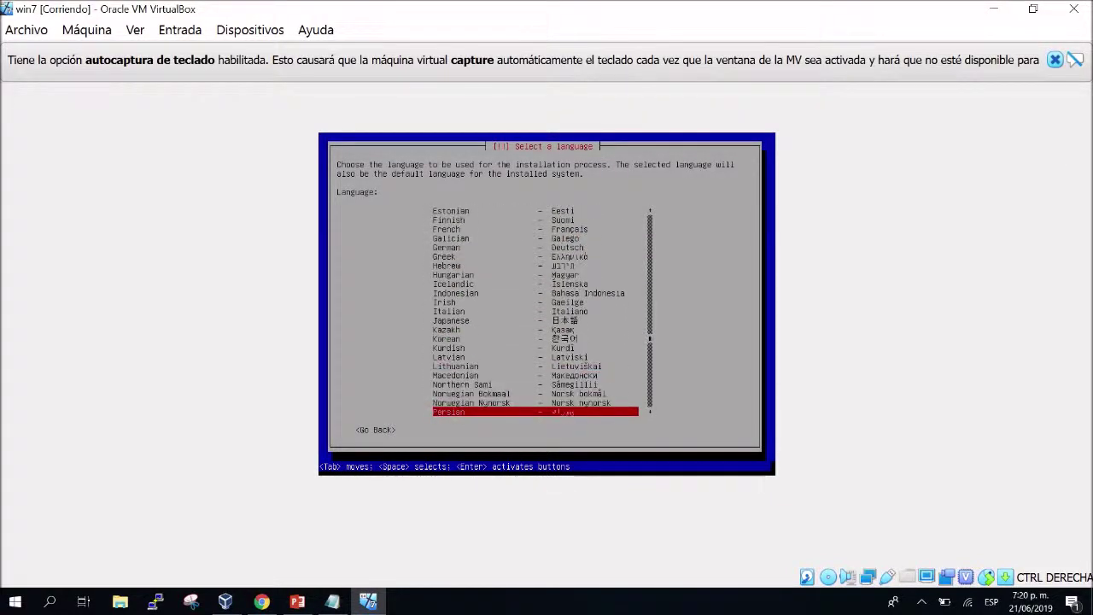
pyautogui.press('Down')
pyautogui.press('Down')
pyautogui.press('Down')
pyautogui.press('Down')
pyautogui.press('Down')
pyautogui.press('Down')
pyautogui.press('Down')
pyautogui.press('Down')
pyautogui.press('Down')
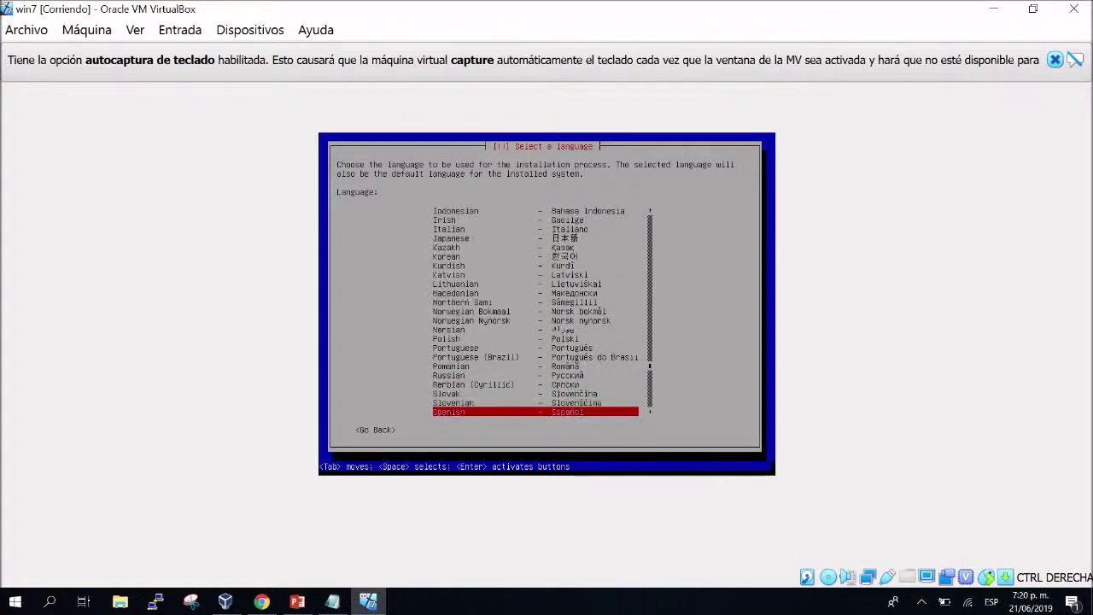
pyautogui.press('Down')
pyautogui.press('Up')
pyautogui.press('Down')
pyautogui.press('Down')
pyautogui.press('Up')
pyautogui.press('Up')
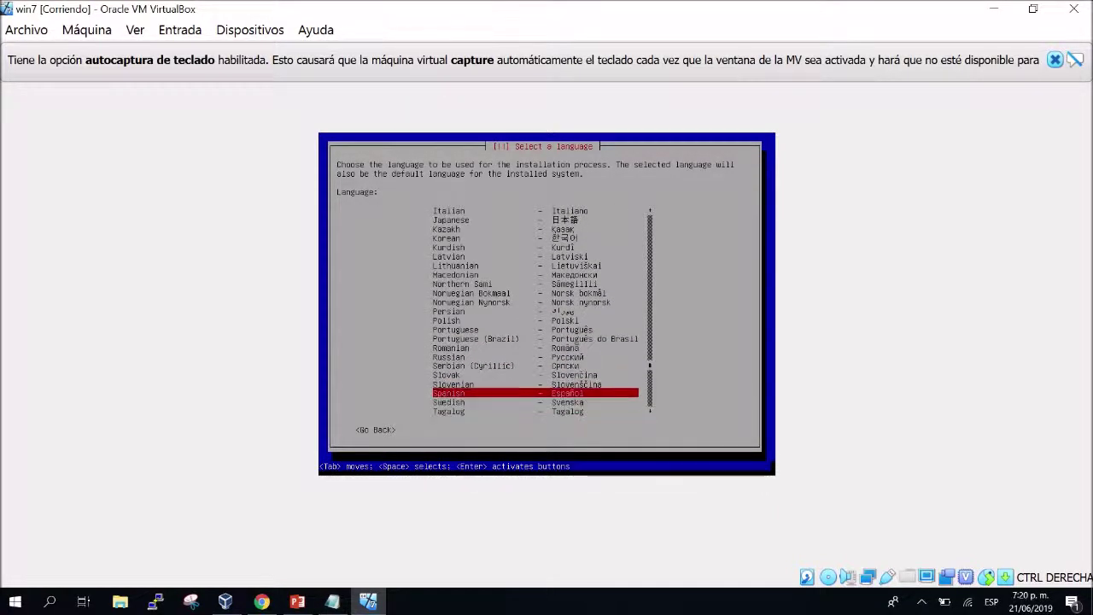
pyautogui.press('Return')
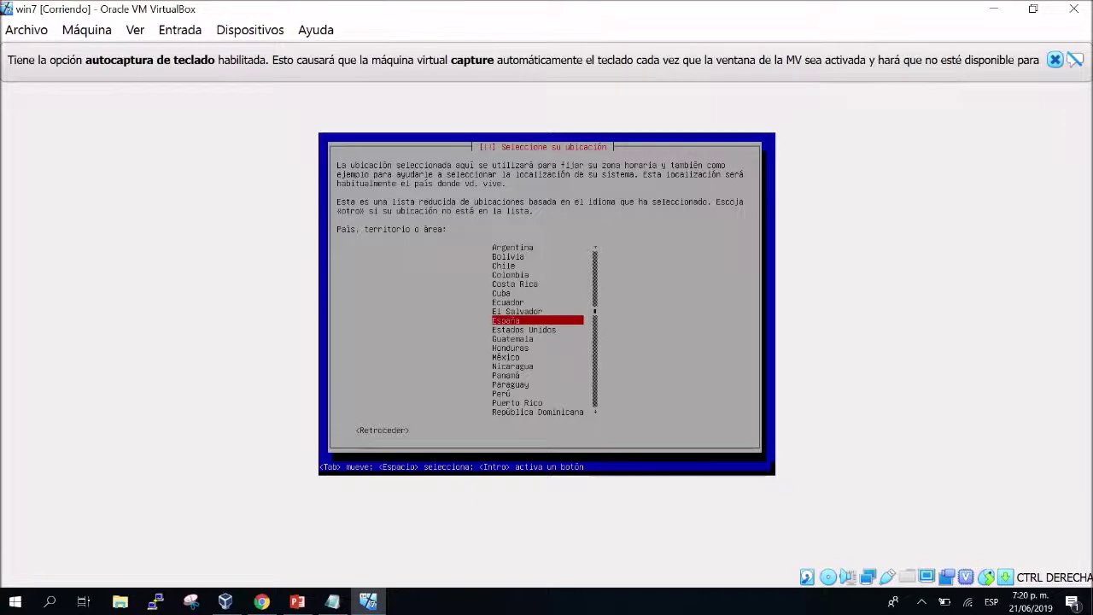
# Set Colombia as the location for the Debian installation.
pyautogui.press('Up')
pyautogui.press('Up')
pyautogui.press('Up')
pyautogui.press('Up')
pyautogui.press('Up')
pyautogui.press('Return')
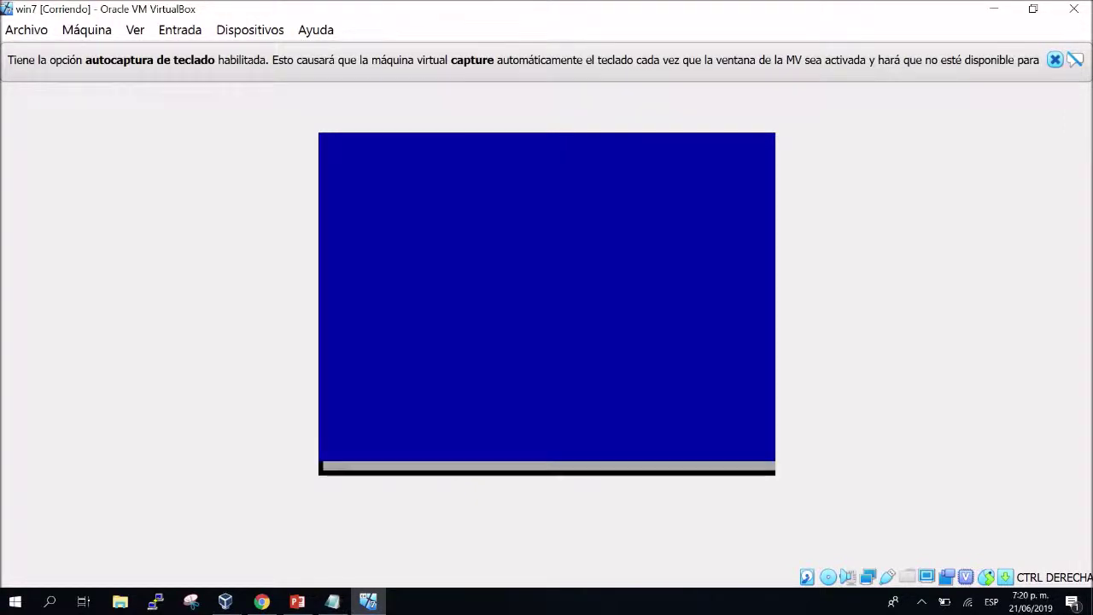
pyautogui.press('Return')
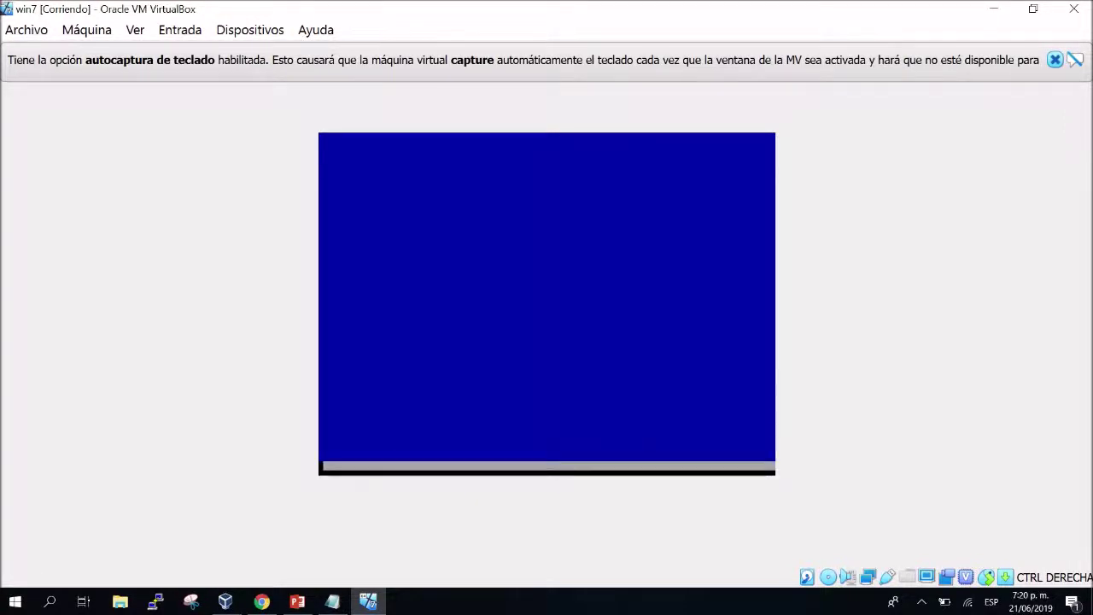